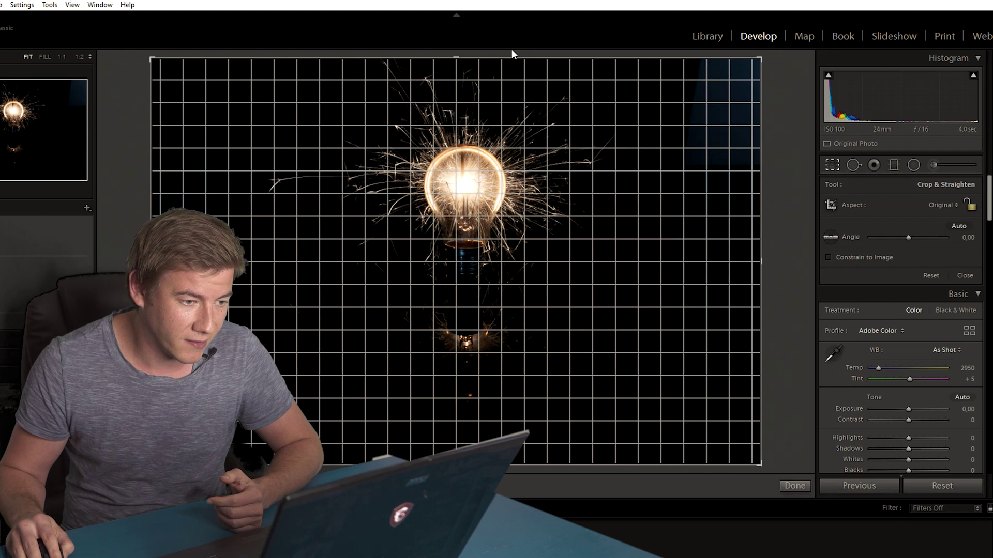
# Straighten the photo to an angle of 1.54 and crop both sides to a nearly square frame around the bulb
pyautogui.moveTo(512, 52); pyautogui.dragTo(571, 55)
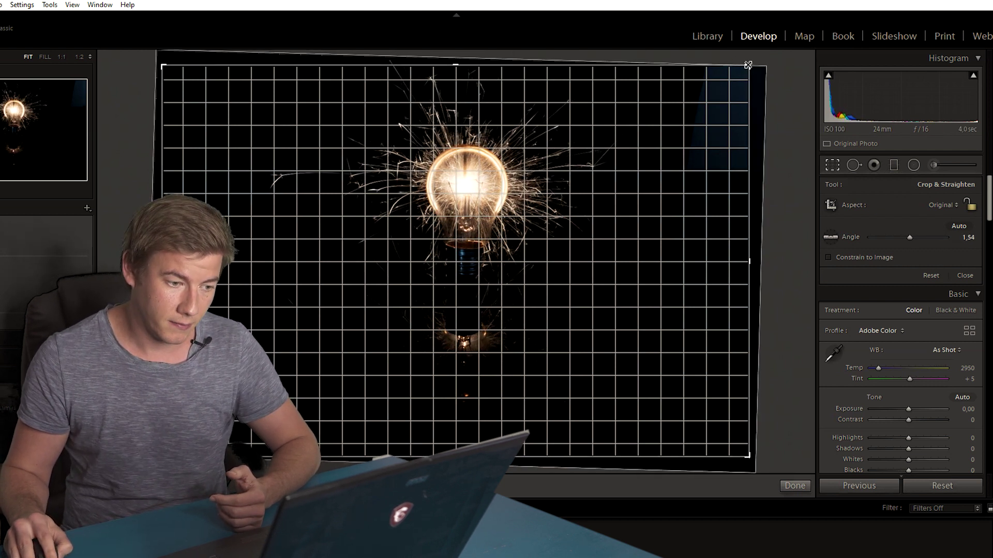
pyautogui.moveTo(748, 65); pyautogui.dragTo(648, 65)
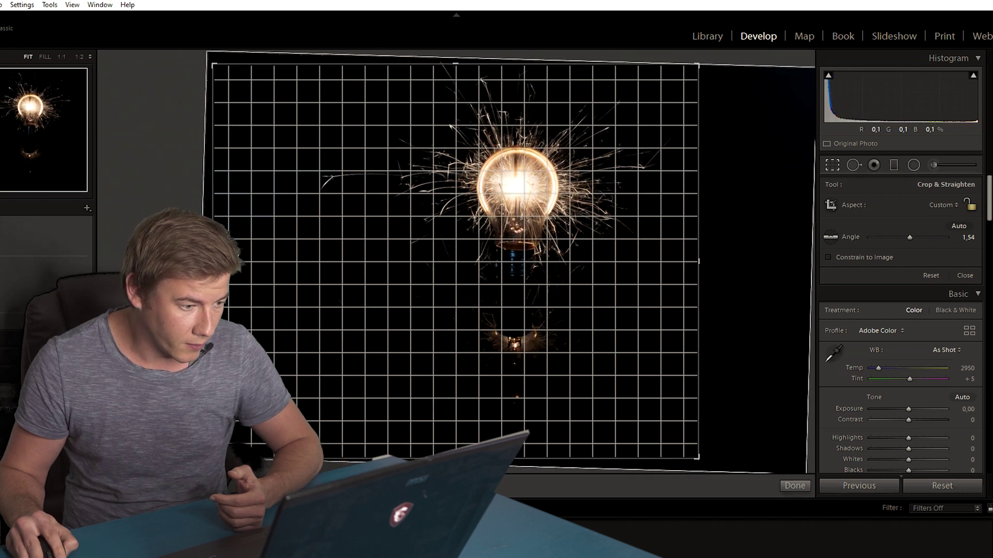
pyautogui.moveTo(213, 261); pyautogui.dragTo(255, 261)
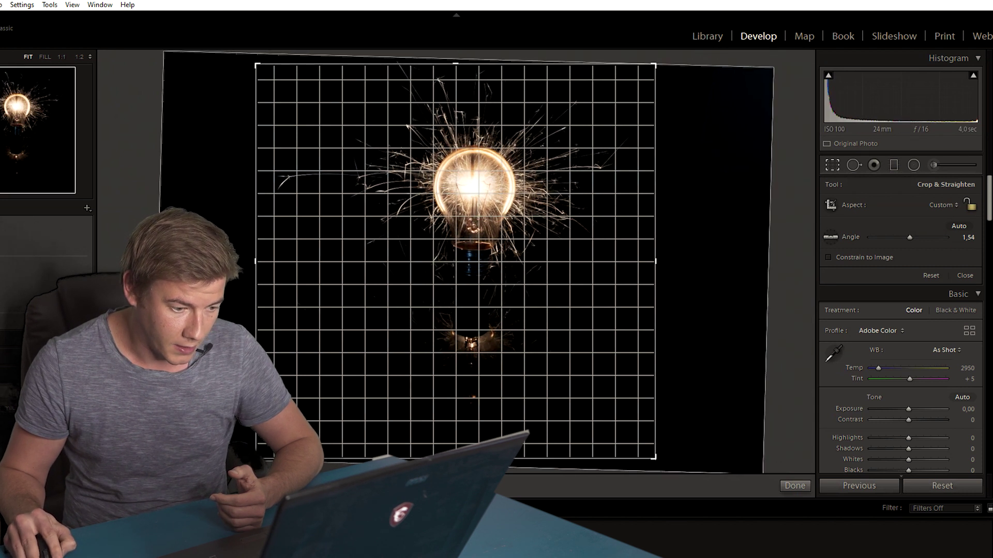
pyautogui.press('Return')
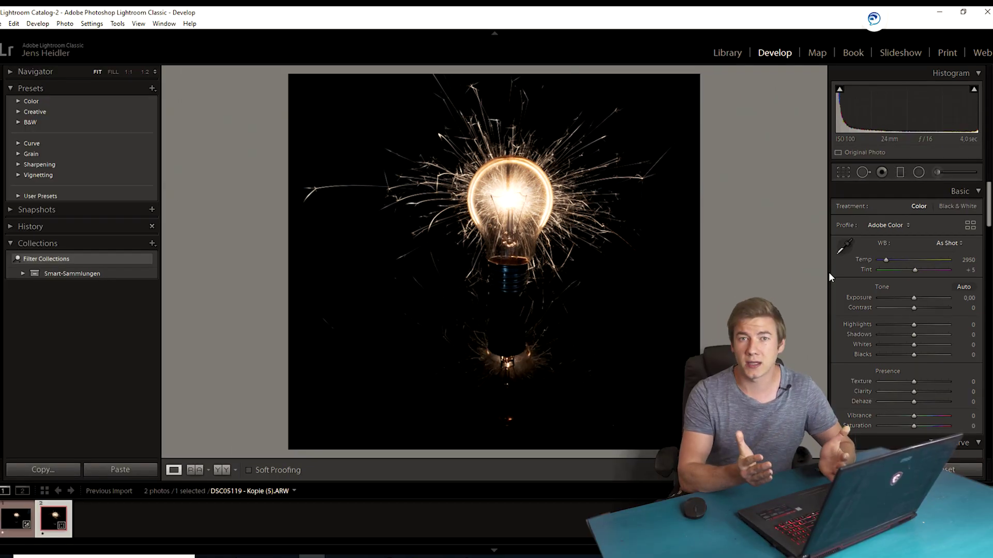
# Check the clipping warnings, then set Highlights to −17 and Shadows to +70
pyautogui.press('j')
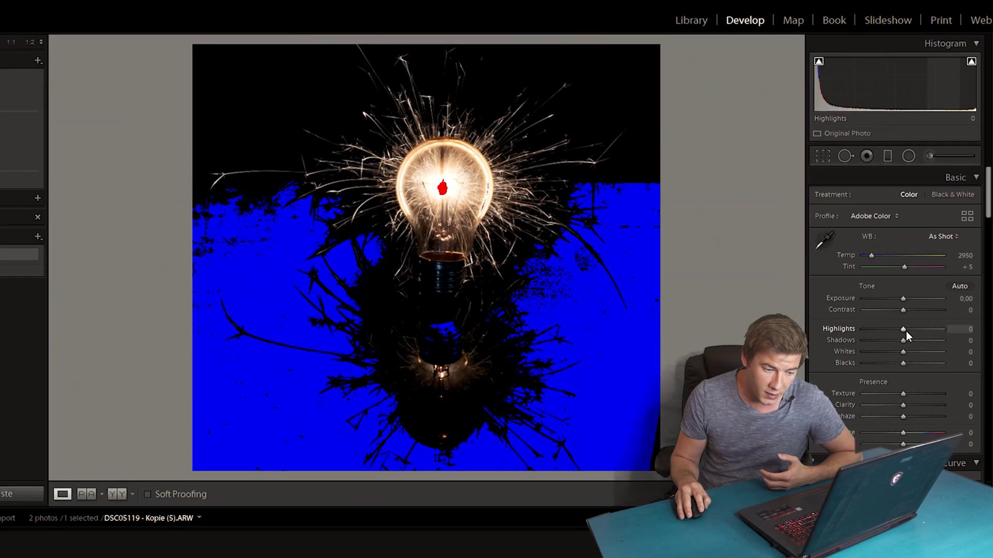
pyautogui.moveTo(905, 331); pyautogui.dragTo(901, 328)
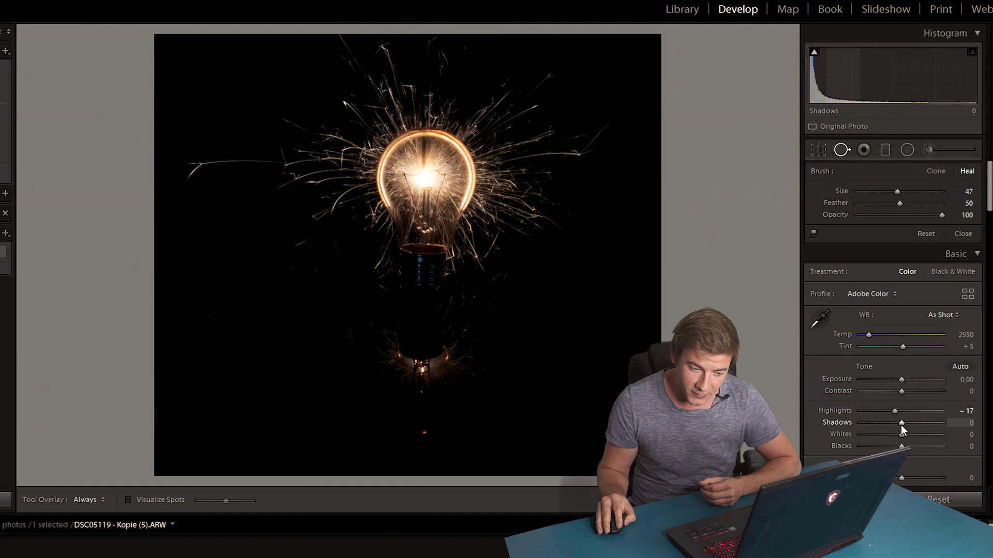
pyautogui.moveTo(900, 425); pyautogui.dragTo(928, 426)
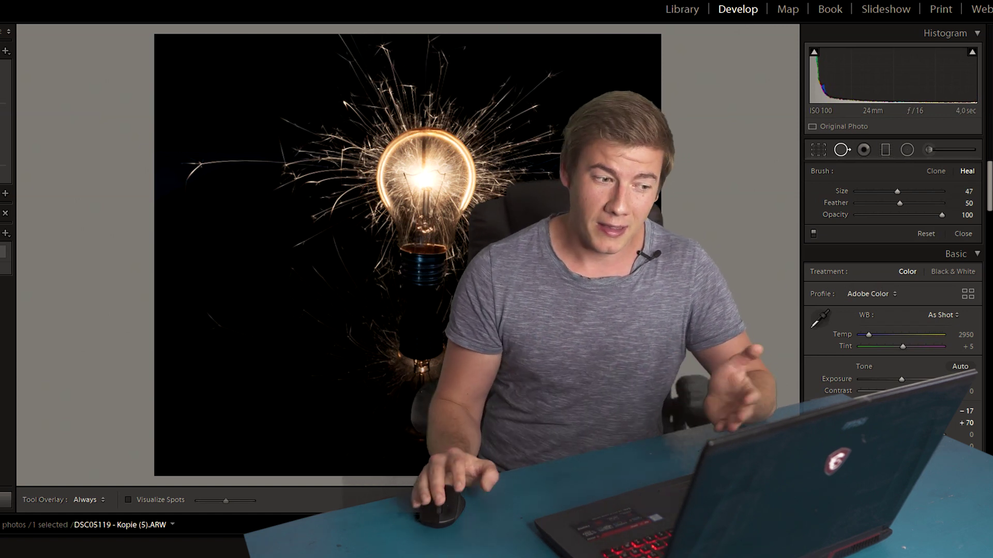
# Raise the overall Exposure to +1.89 and set up an Adjustment Brush with Exposure −3.23, Blacks −72 and hidden edit pins
pyautogui.click(916, 380)
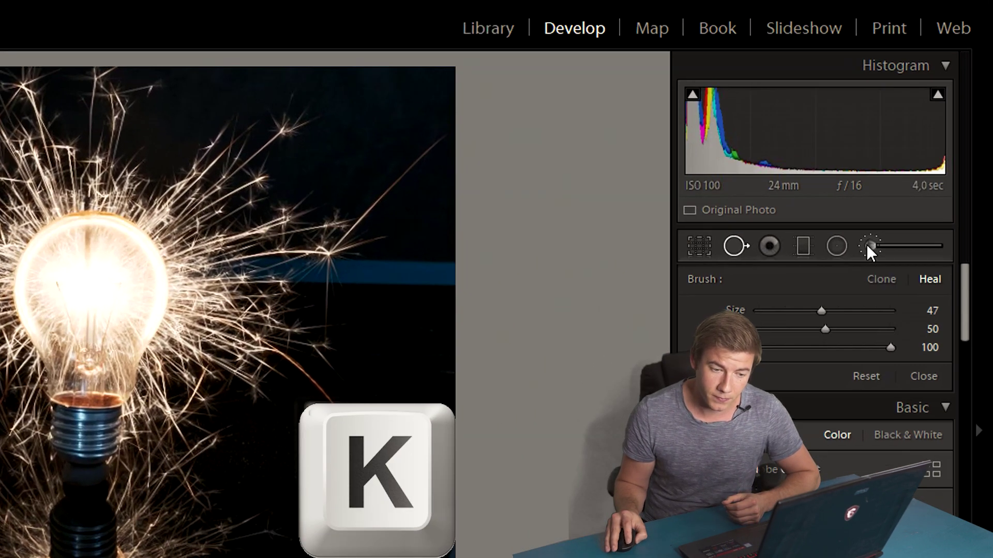
pyautogui.click(866, 244)
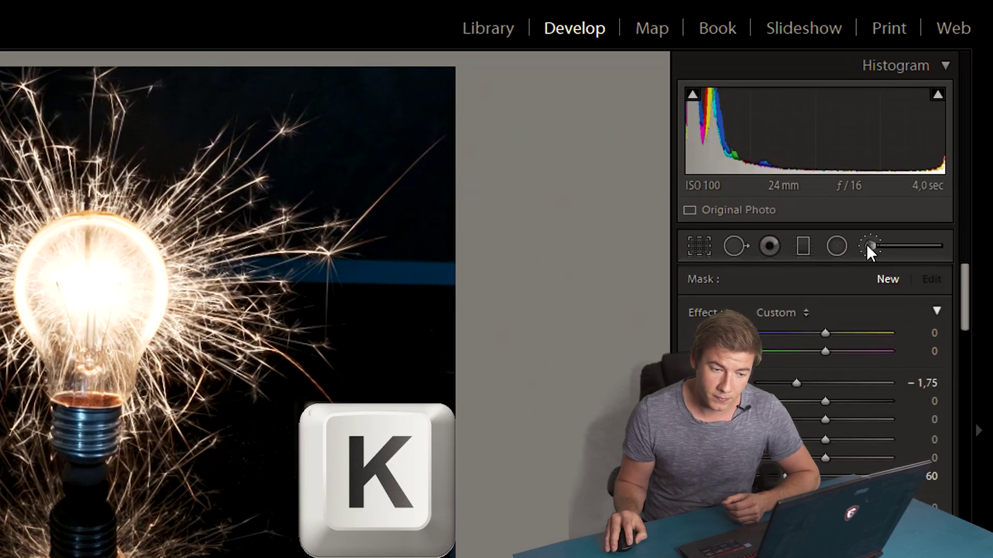
pyautogui.click(782, 312)
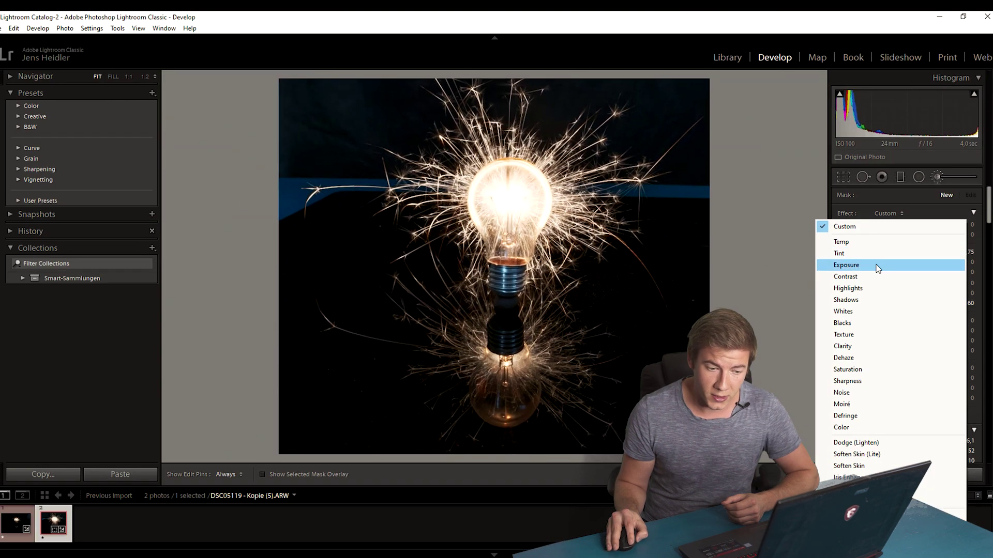
pyautogui.click(877, 266)
pyautogui.moveTo(896, 250); pyautogui.dragTo(883, 249)
pyautogui.moveTo(911, 303); pyautogui.dragTo(888, 303)
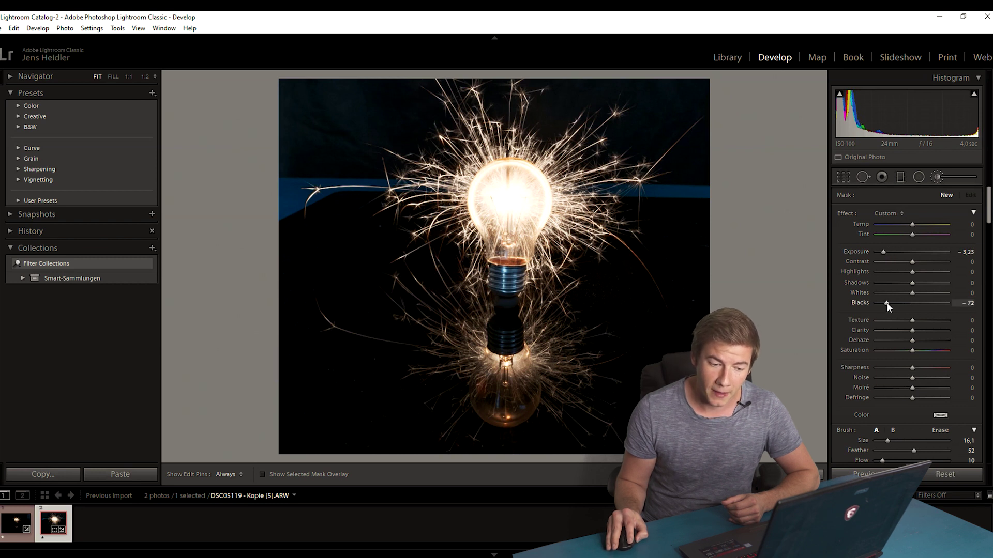
pyautogui.press('h')
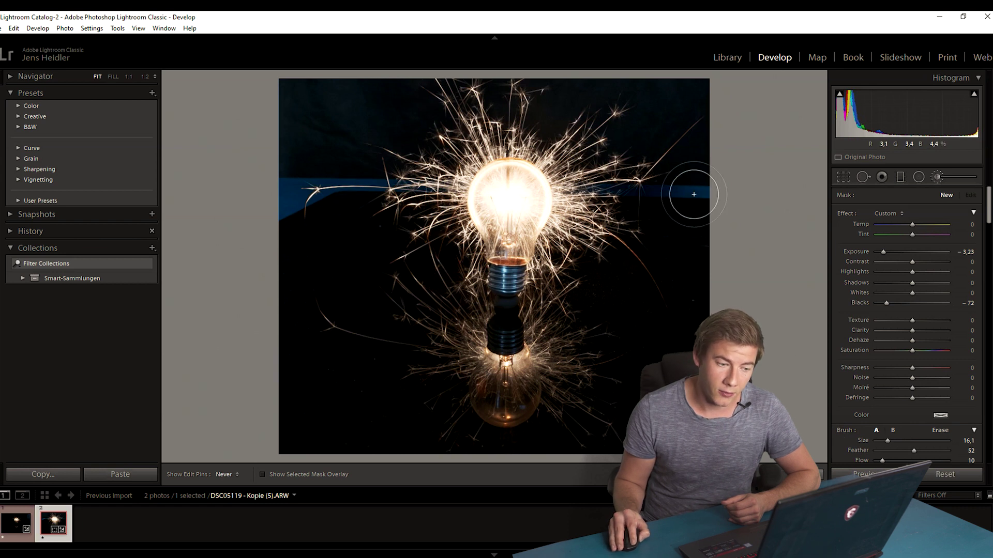
# Paint over the blue background strip beside the bulb to darken it, and reset the overall Exposure to 0
pyautogui.moveTo(310, 183)
pyautogui.mouseDown()
pyautogui.moveTo(333, 178)
pyautogui.moveTo(373, 189)
pyautogui.mouseUp()
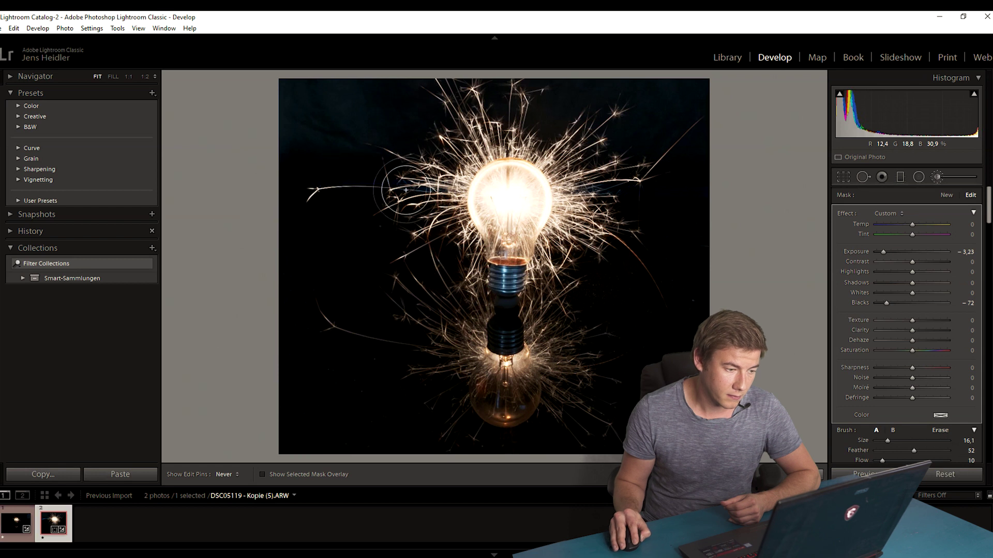
pyautogui.press('k')
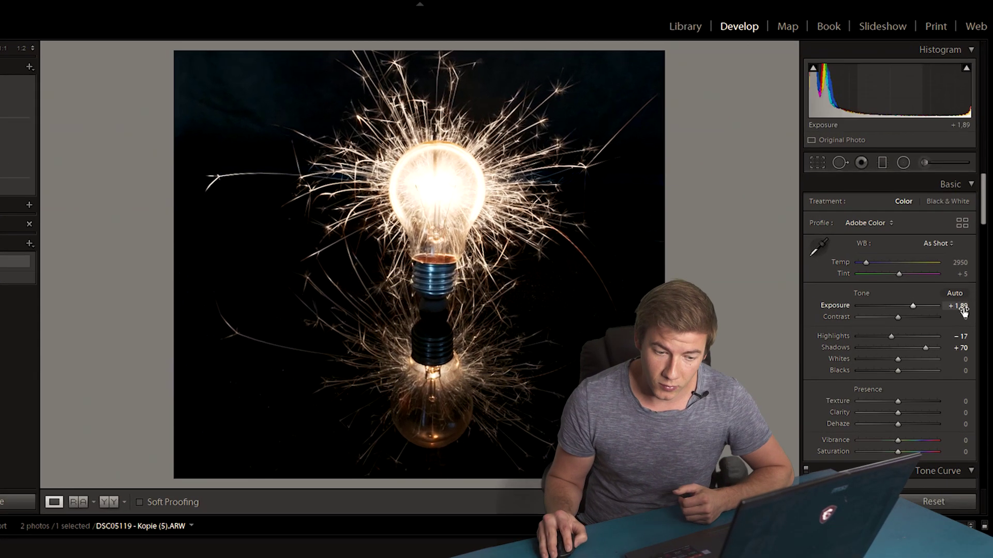
pyautogui.write('0')
pyautogui.press('Return')
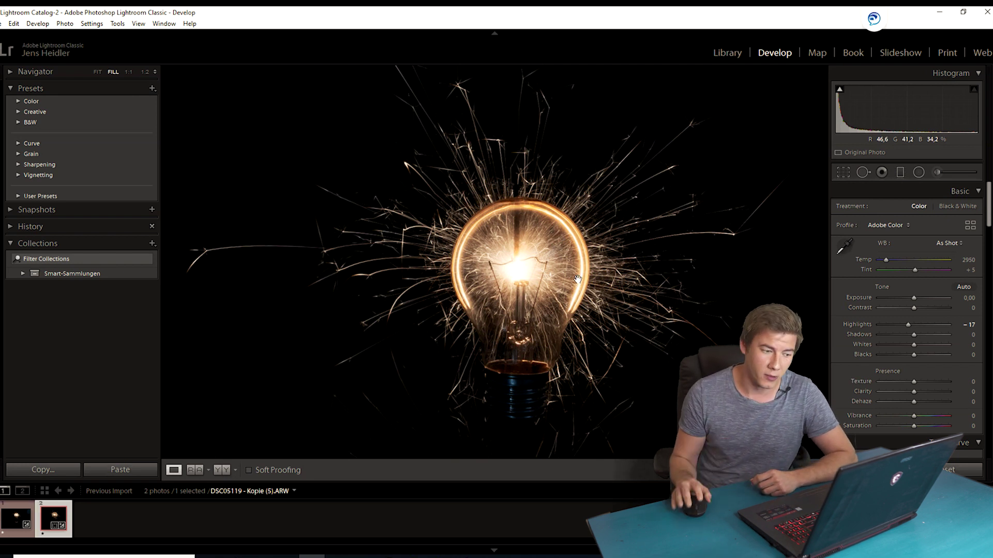
# Brighten the bulb's reflection with an Adjustment Brush at Exposure 2.28, Shadows 61 and Clarity 73, and reduce the brush size
pyautogui.scroll(-5, 569, 243)
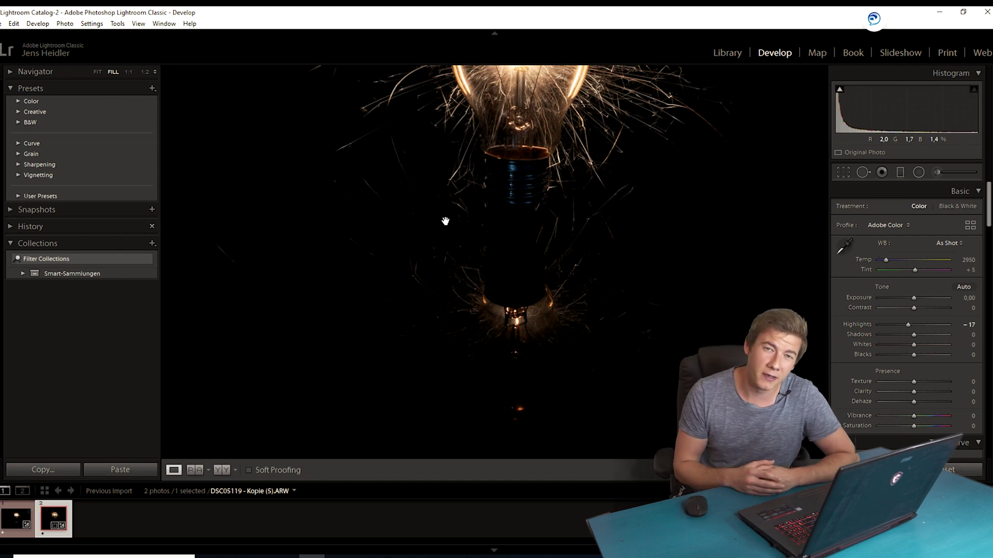
pyautogui.click(937, 171)
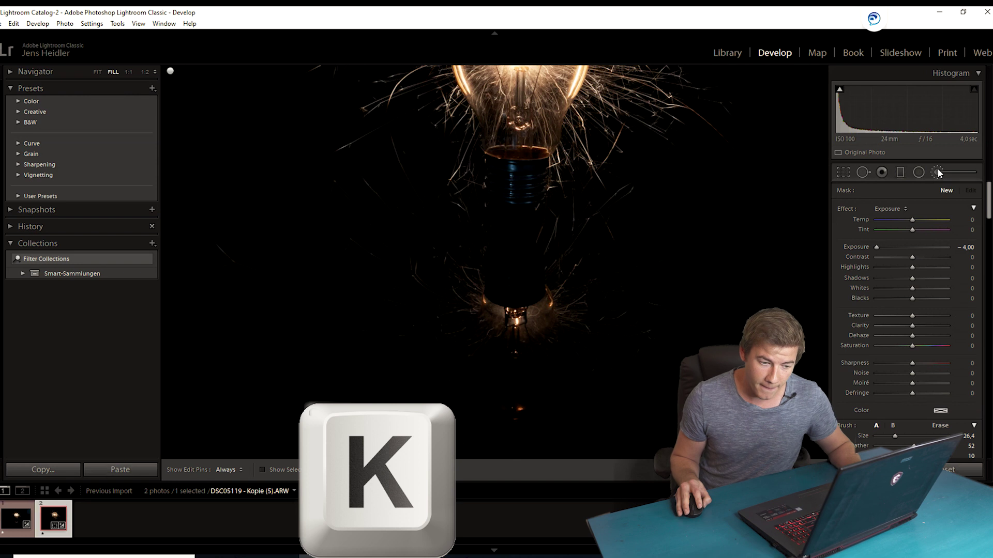
pyautogui.moveTo(876, 247); pyautogui.dragTo(928, 277)
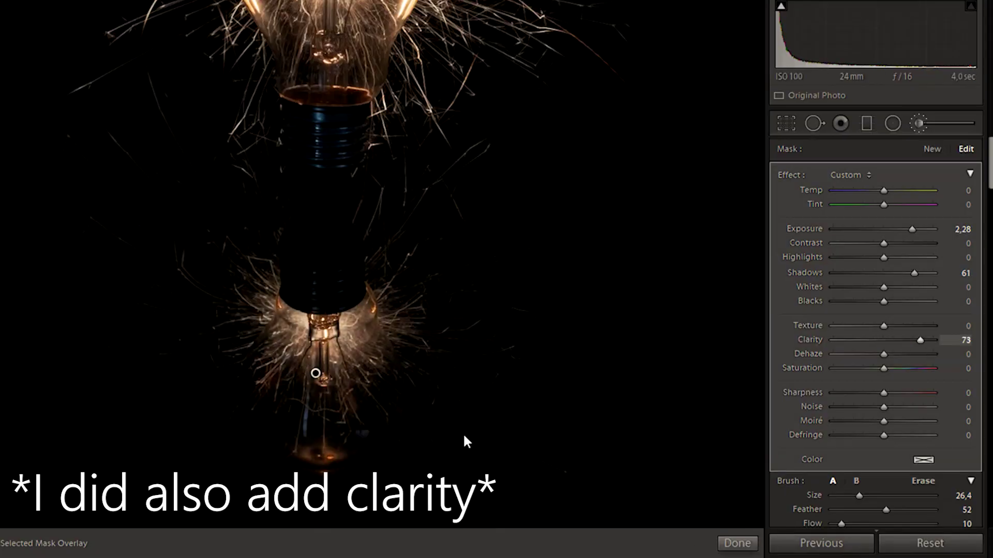
pyautogui.moveTo(859, 496); pyautogui.dragTo(848, 496)
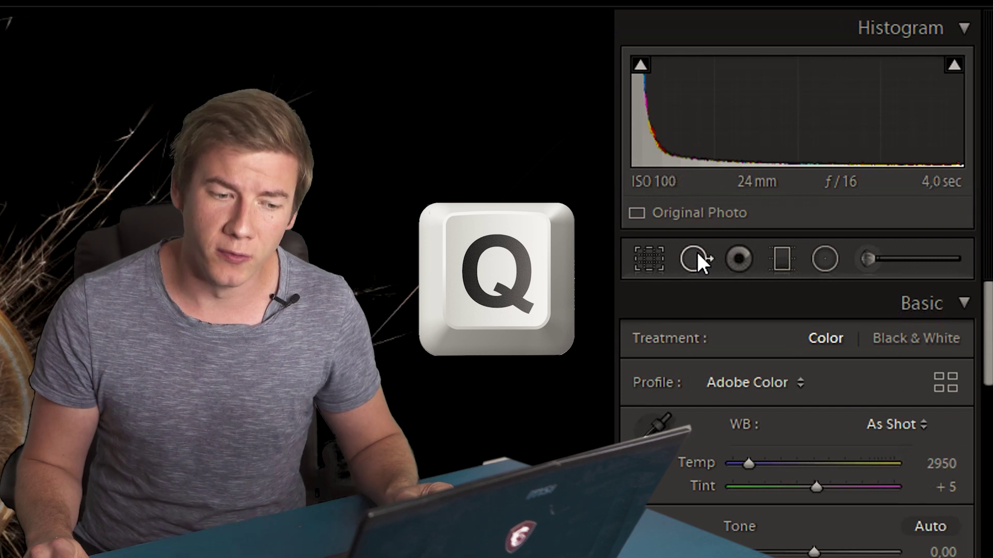
# Remove the dark rod inside the upper half of the bulb with the Heal brush at size 47, and fine-tune its source area
pyautogui.press('q')
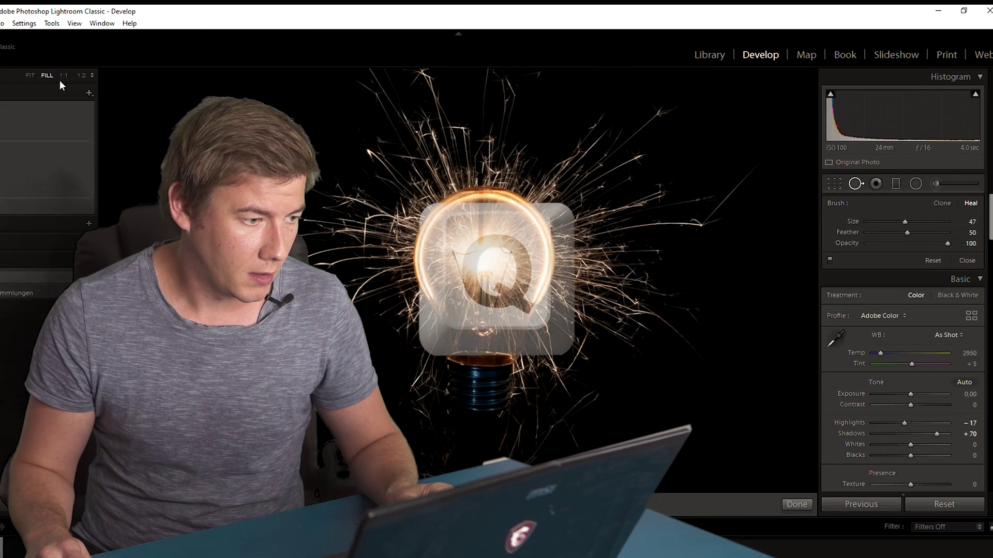
pyautogui.press('z')
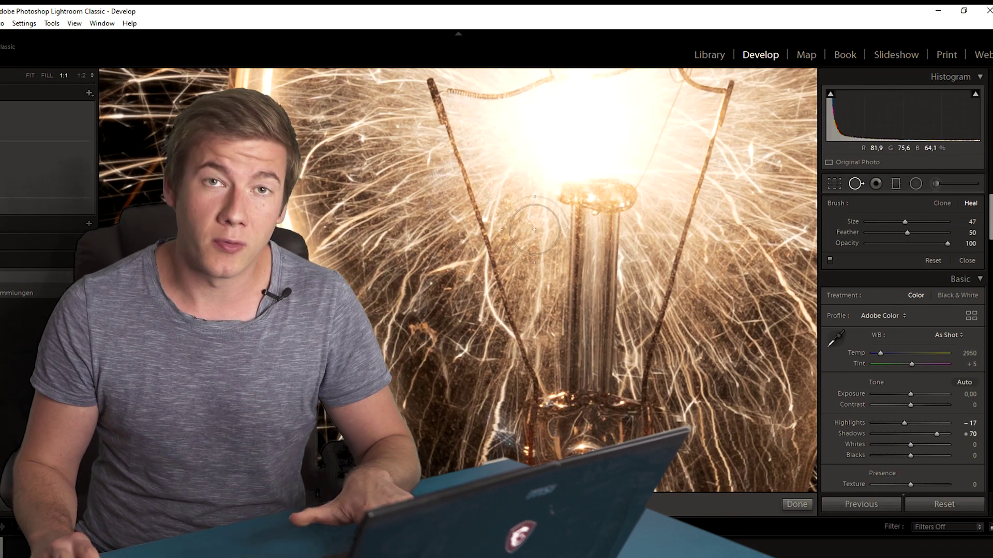
pyautogui.moveTo(589, 153); pyautogui.dragTo(484, 355)
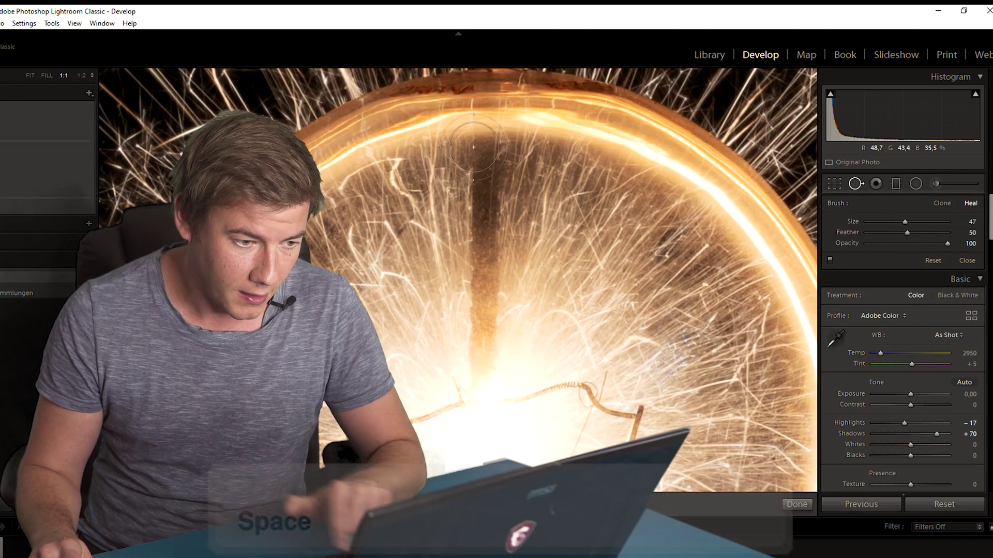
pyautogui.moveTo(485, 156); pyautogui.dragTo(481, 309)
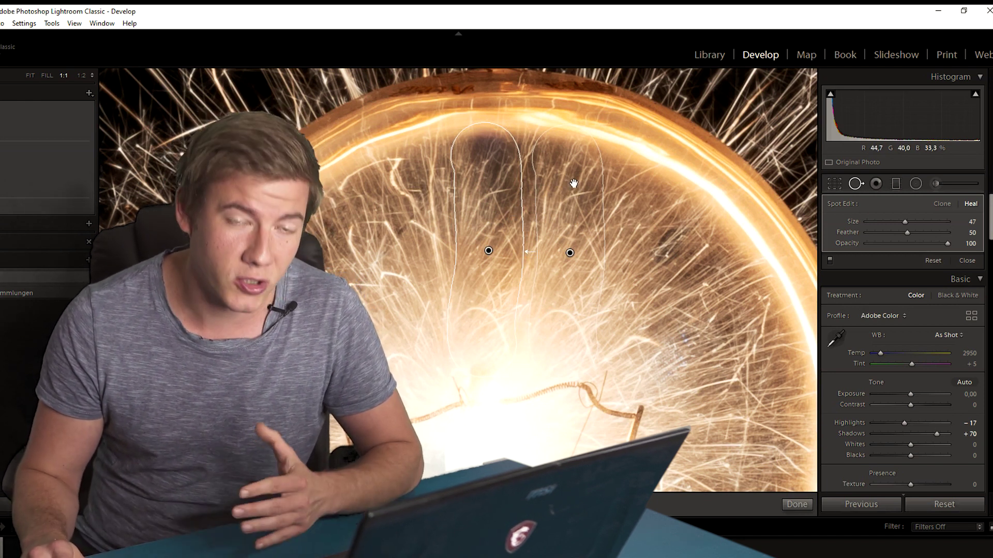
pyautogui.moveTo(569, 201)
pyautogui.mouseDown()
pyautogui.moveTo(592, 204)
pyautogui.moveTo(561, 204)
pyautogui.mouseUp()
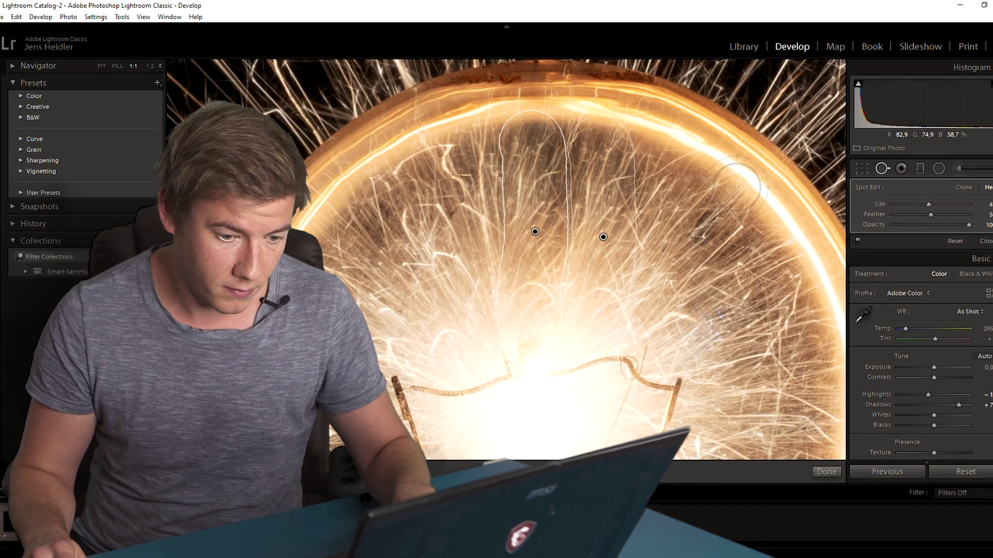
# Heal the remaining rod section across the bulb's upper rim and close Spot Removal
pyautogui.press('space')
pyautogui.moveTo(644, 206); pyautogui.dragTo(640, 333)
pyautogui.moveTo(522, 127); pyautogui.dragTo(522, 163)
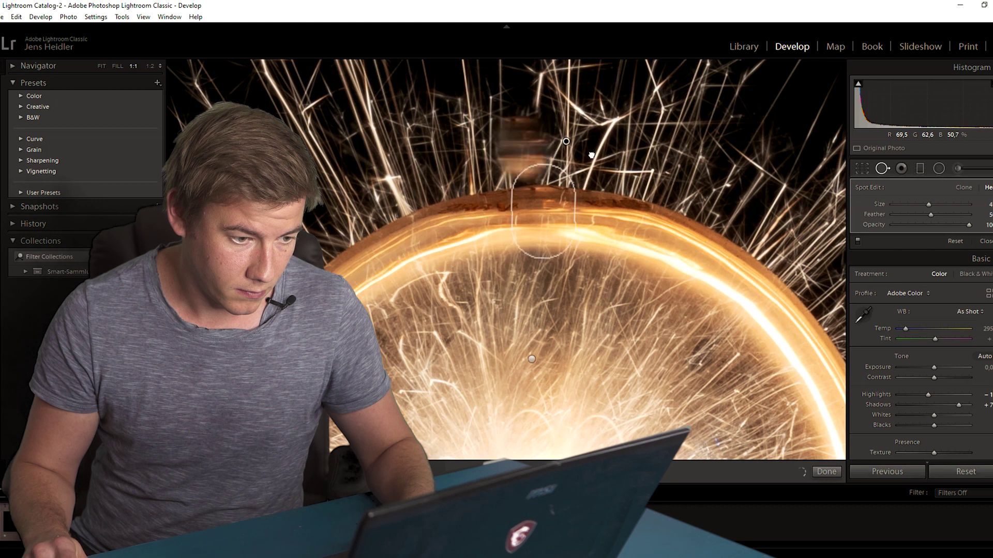
pyautogui.press('q')
pyautogui.click(712, 198)
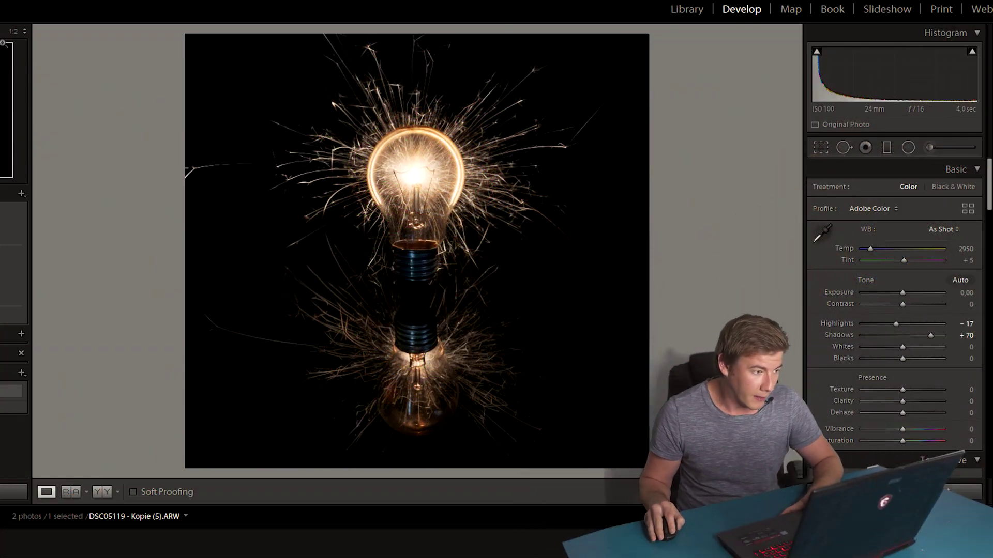
# Inspect the bulb up close and set Texture to +44 and Clarity to +92
pyautogui.click(417, 236)
pyautogui.moveTo(400, 143); pyautogui.dragTo(410, 413)
pyautogui.click(14, 34)
pyautogui.moveTo(313, 126); pyautogui.dragTo(296, 214)
pyautogui.moveTo(906, 391); pyautogui.dragTo(938, 403)
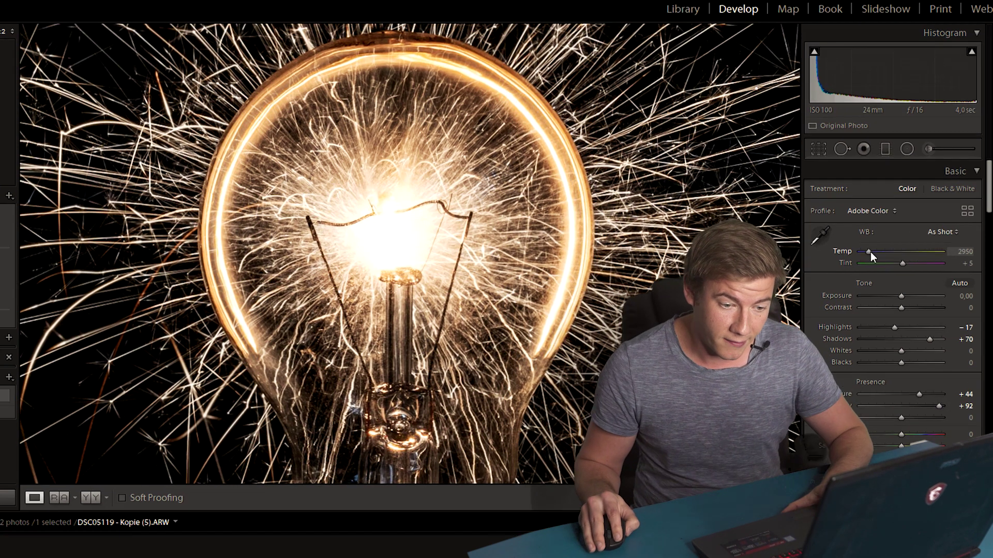
# Warm the white balance to a temperature of 4576 and set Saturation to +44
pyautogui.moveTo(870, 250); pyautogui.dragTo(872, 271)
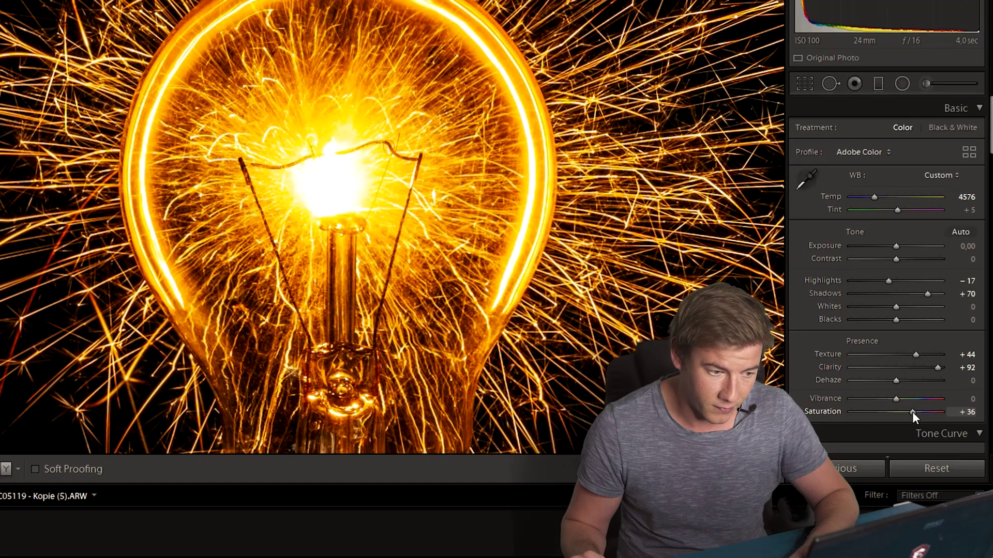
pyautogui.moveTo(906, 489); pyautogui.dragTo(908, 490)
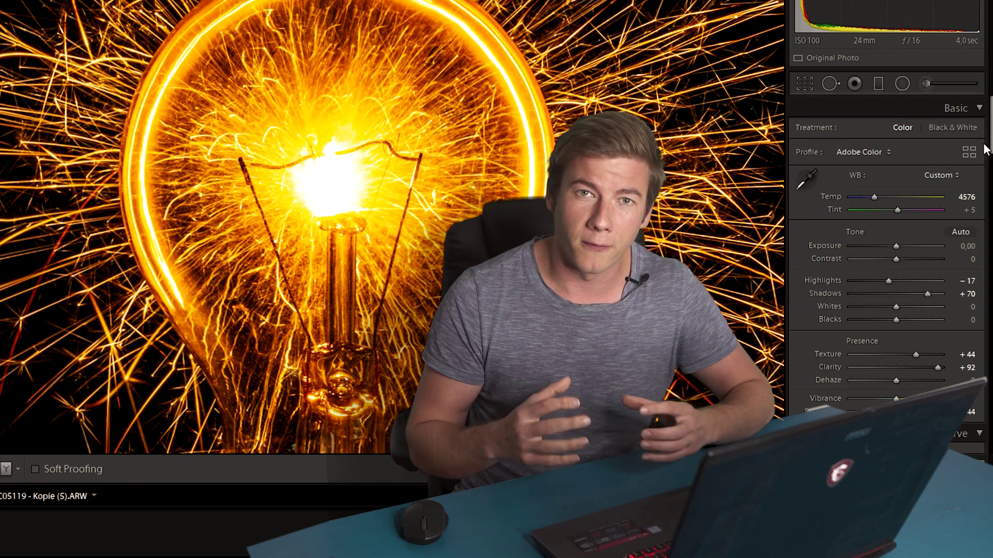
# Shift the Orange hue to −43 in the HSL adjustments
pyautogui.scroll(-1, 991, 115)
pyautogui.scroll(-10, 972, 202)
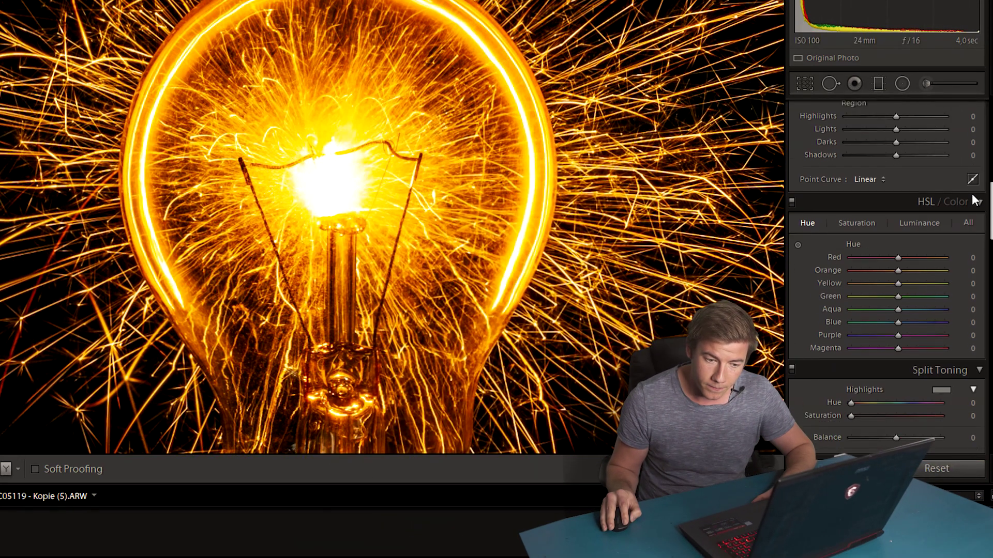
pyautogui.scroll(1, 975, 212)
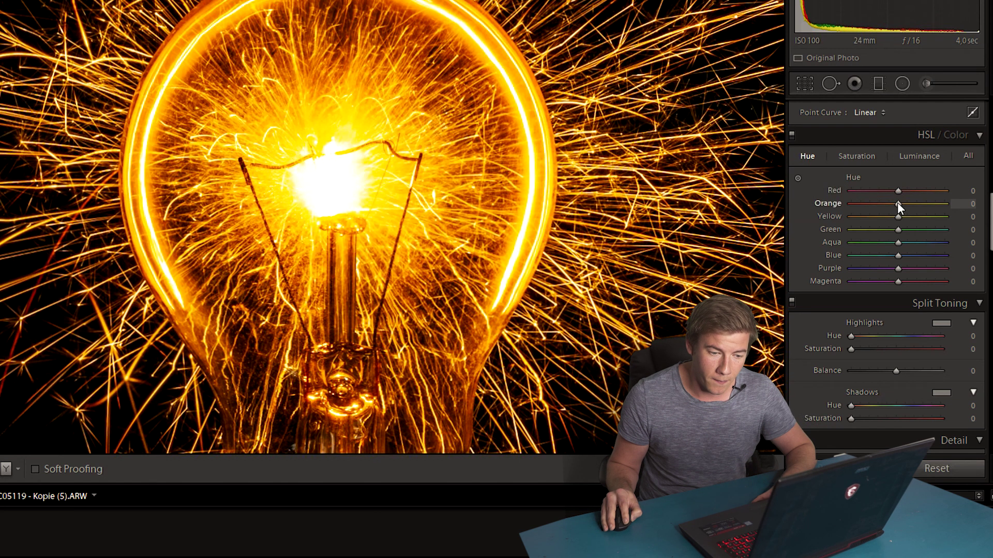
pyautogui.moveTo(897, 204); pyautogui.dragTo(875, 204)
pyautogui.moveTo(871, 202); pyautogui.dragTo(878, 201)
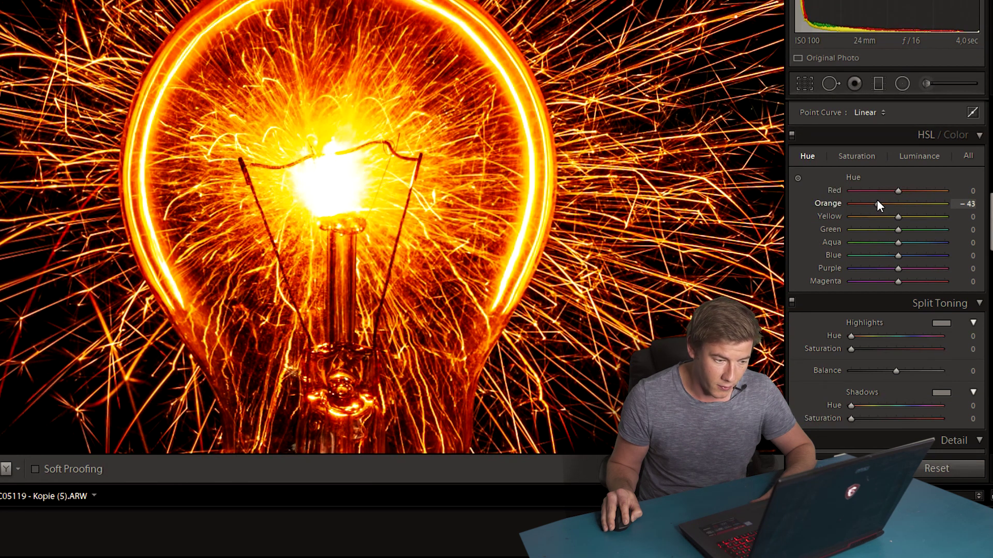